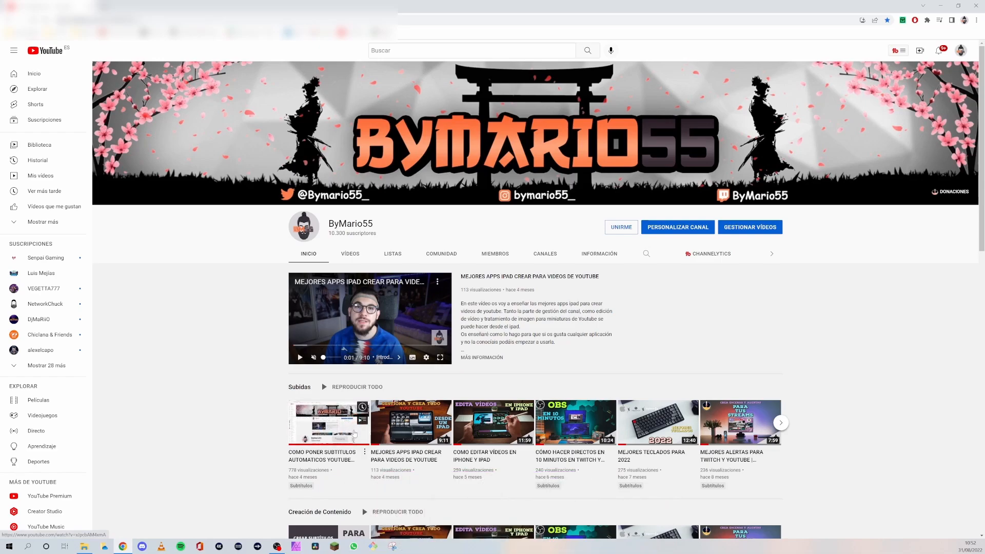
scroll(374, 422, down, 6)
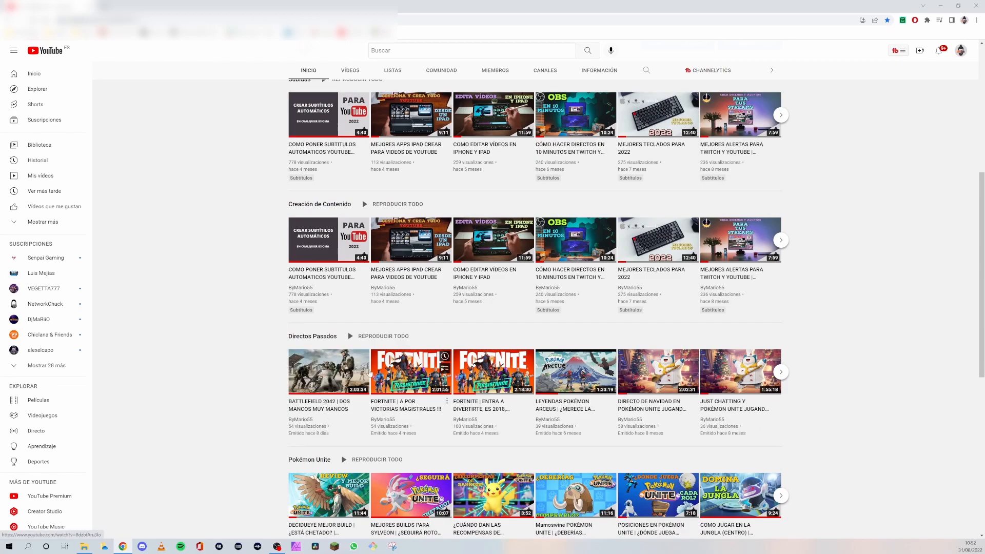
scroll(612, 386, up, 3)
scroll(612, 386, up, 1)
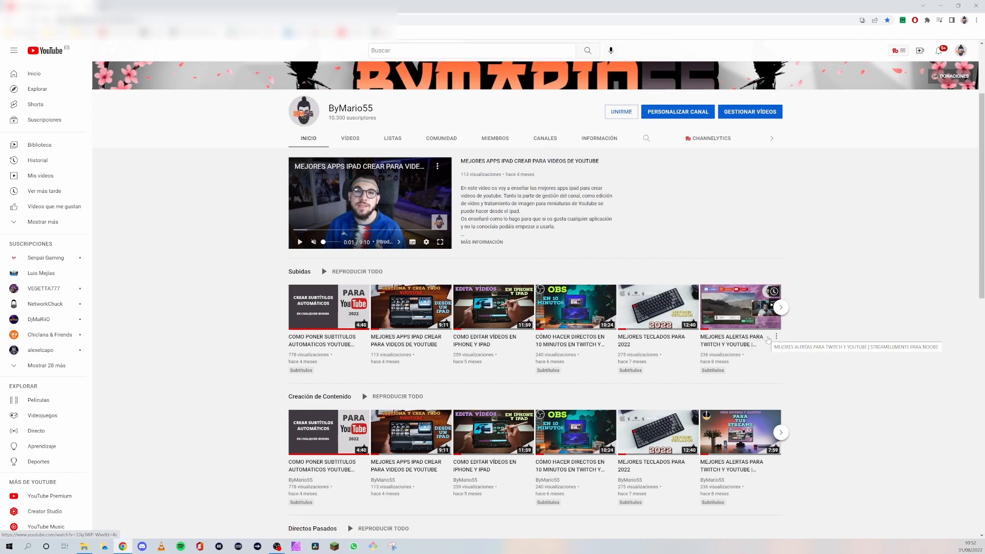
scroll(747, 277, up, 3)
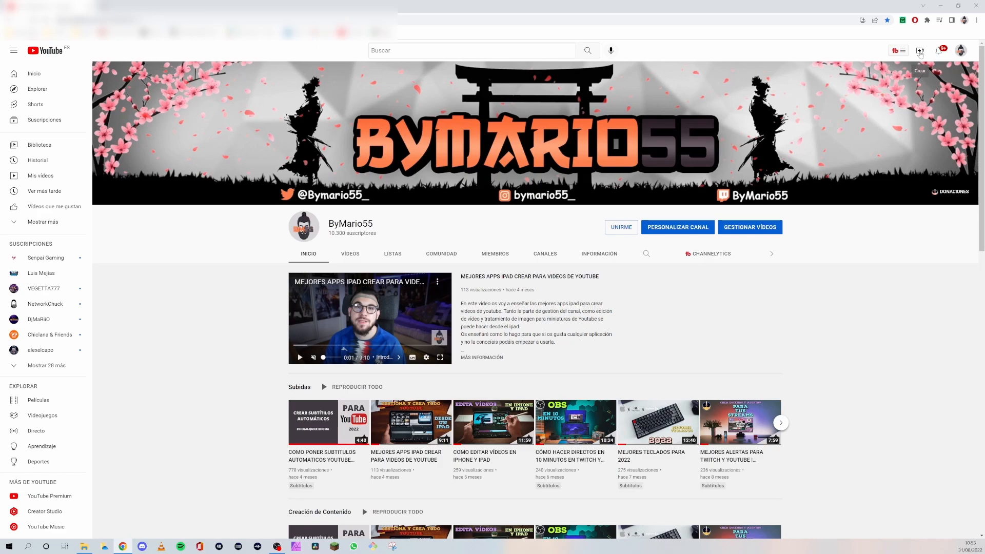
- Open YouTube Studio's live streaming area, view the Emitir page and switch to managing scheduled broadcasts
click(920, 53)
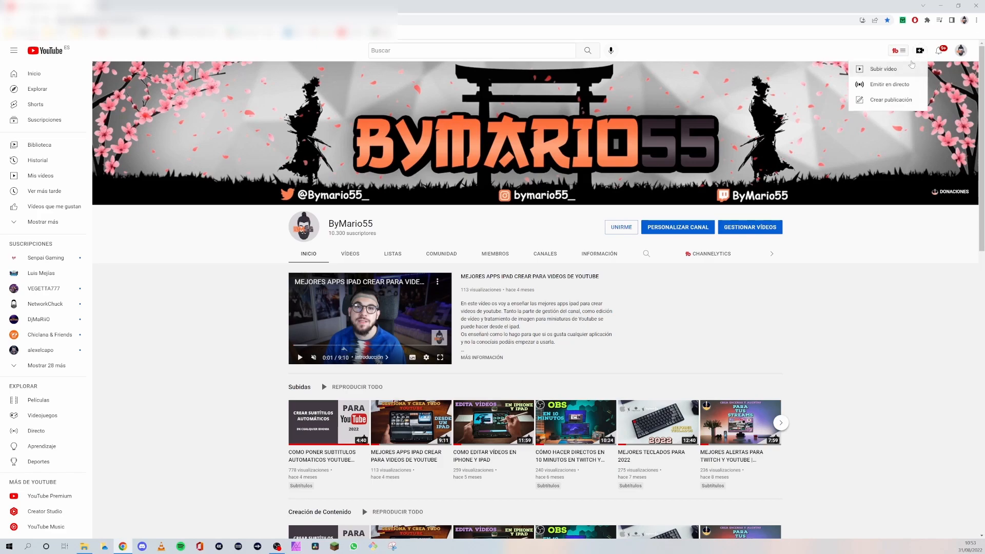
click(887, 87)
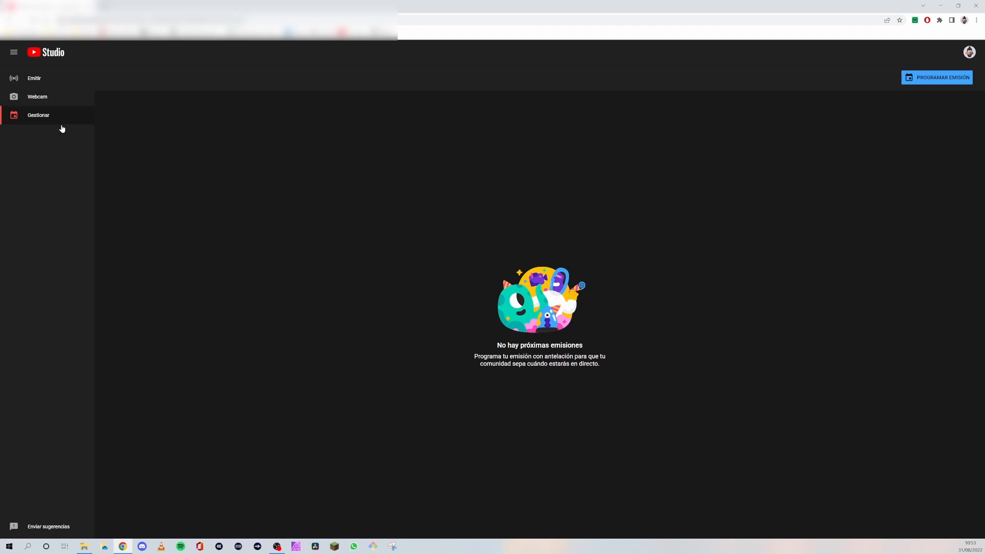
click(35, 77)
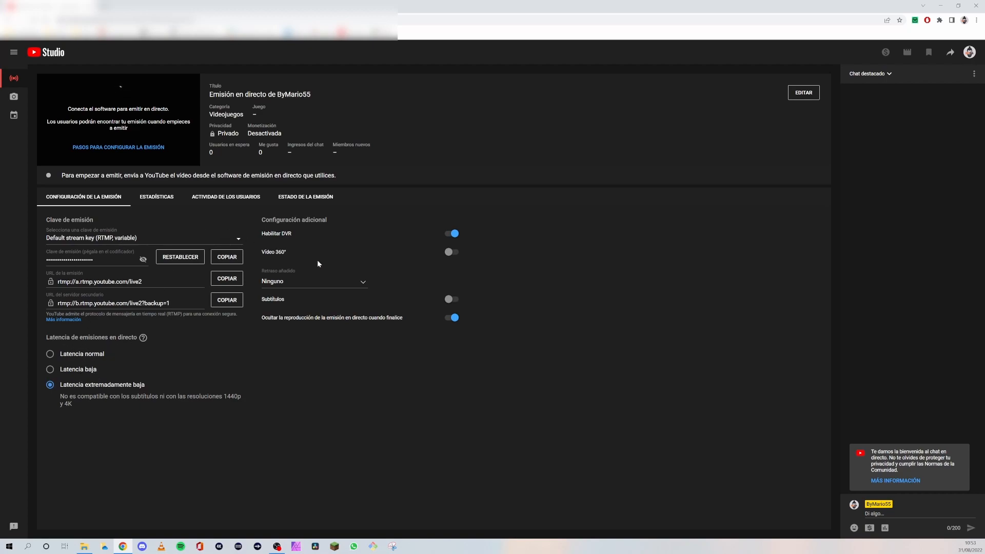
click(14, 115)
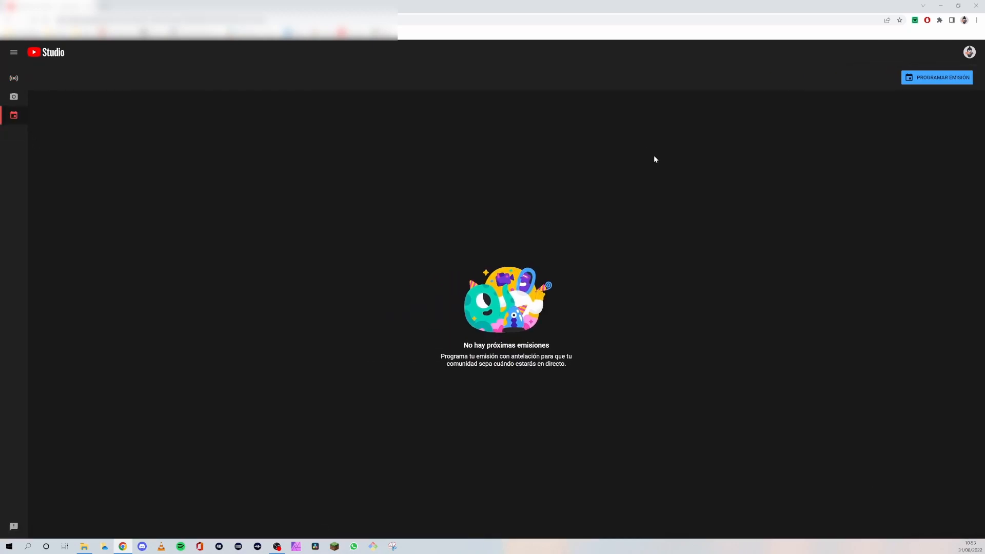
- Schedule a new broadcast reusing the settings of the earlier stream "BATTLEFIELD 2042 | DOS MANCOS MUY MANCOS"
click(920, 79)
click(928, 95)
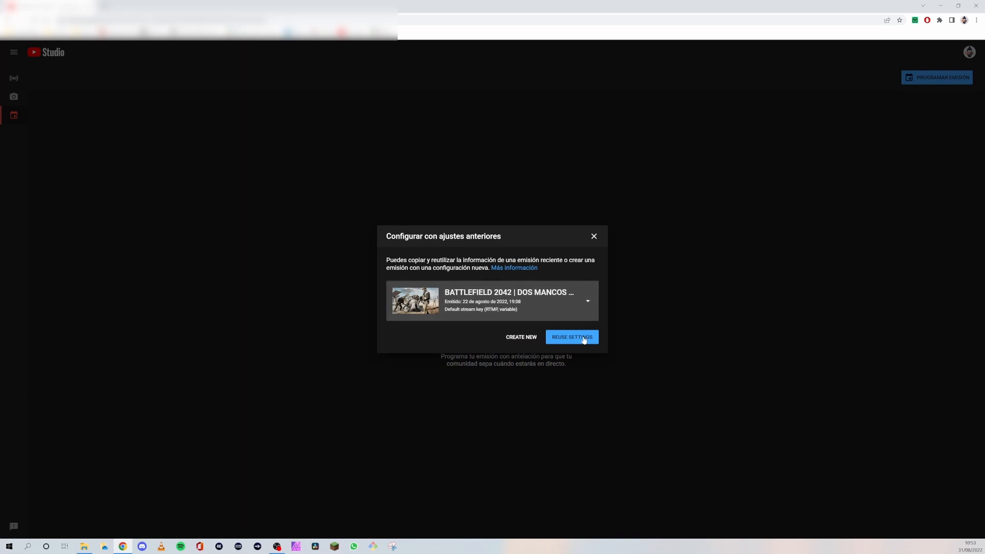
click(539, 310)
scroll(469, 383, down, 9)
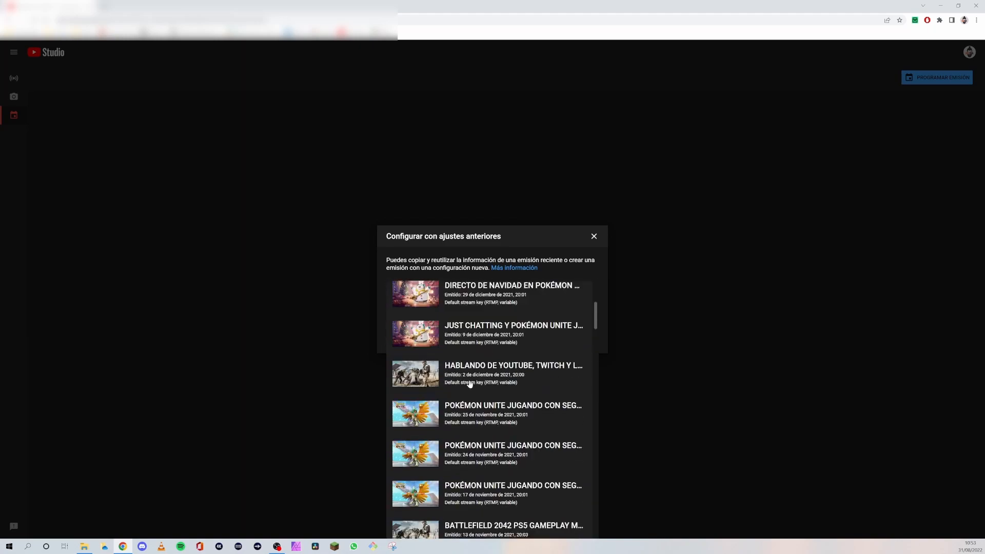
scroll(469, 383, up, 3)
scroll(469, 382, up, 6)
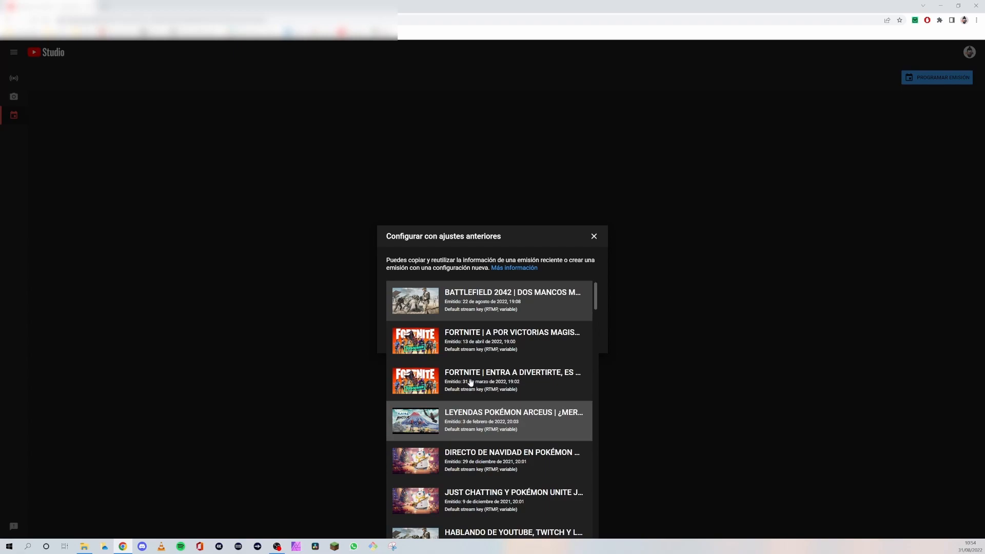
click(511, 313)
click(568, 339)
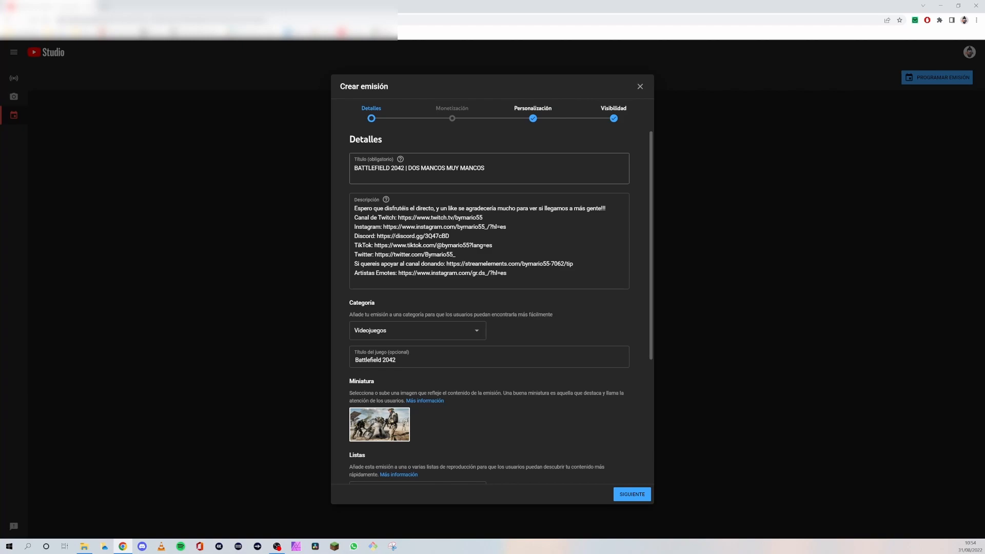
- Change the broadcast title to "BATTLEFIELD 2042 | PROBANDO LA SEASON 2"
mouse_move(408, 168)
mouse_down()
mouse_move(431, 168)
mouse_move(409, 168)
mouse_up()
click(447, 169)
double_click(472, 168)
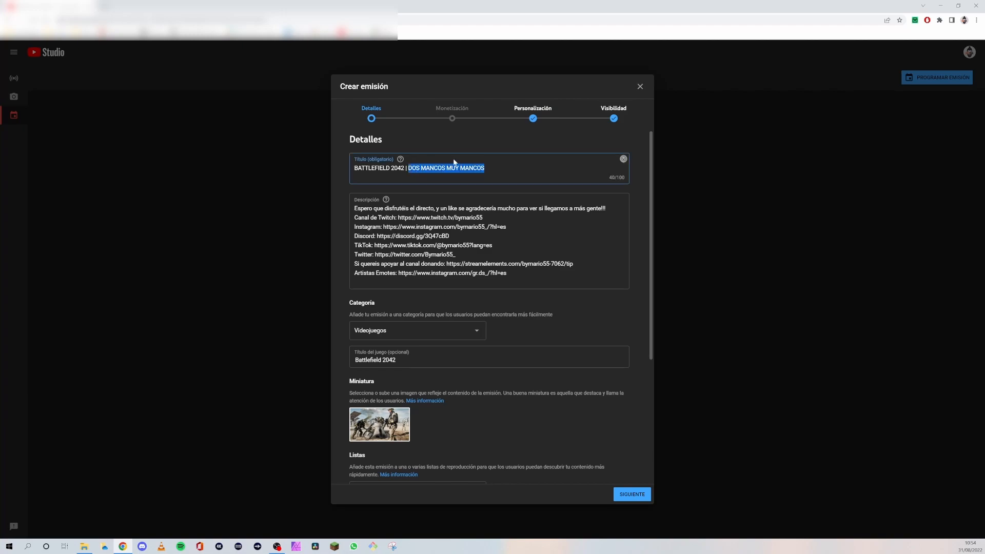
text(PROBANDO )
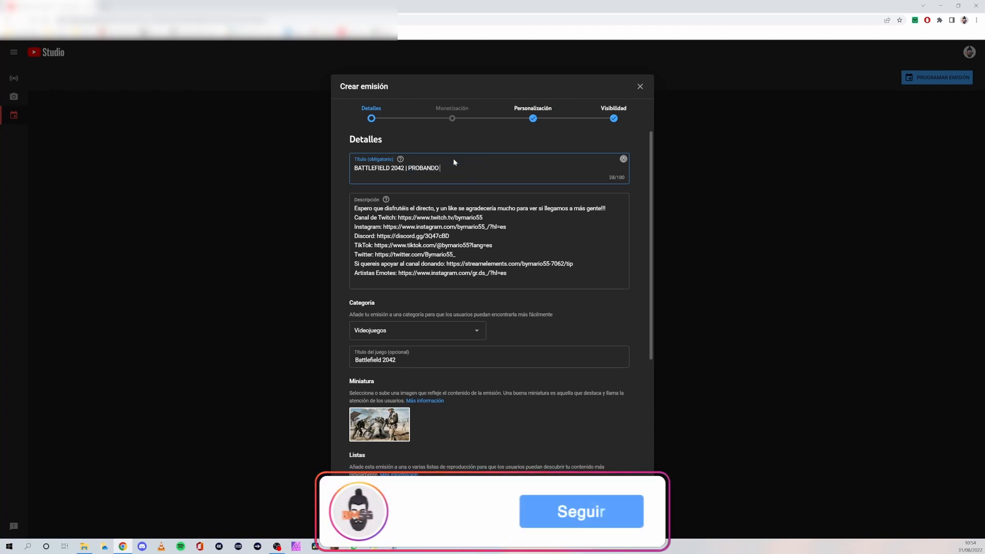
text(LA SEASON )
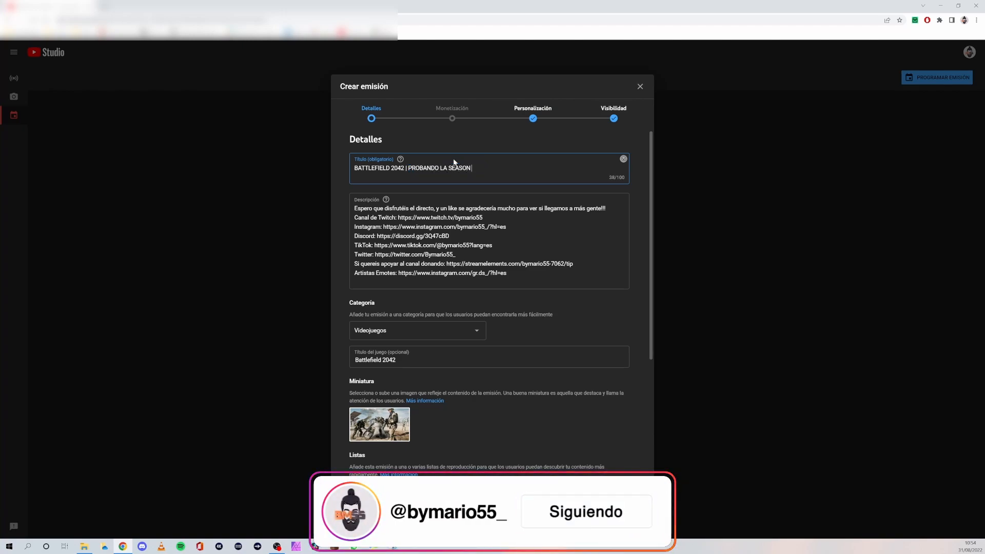
text(2)
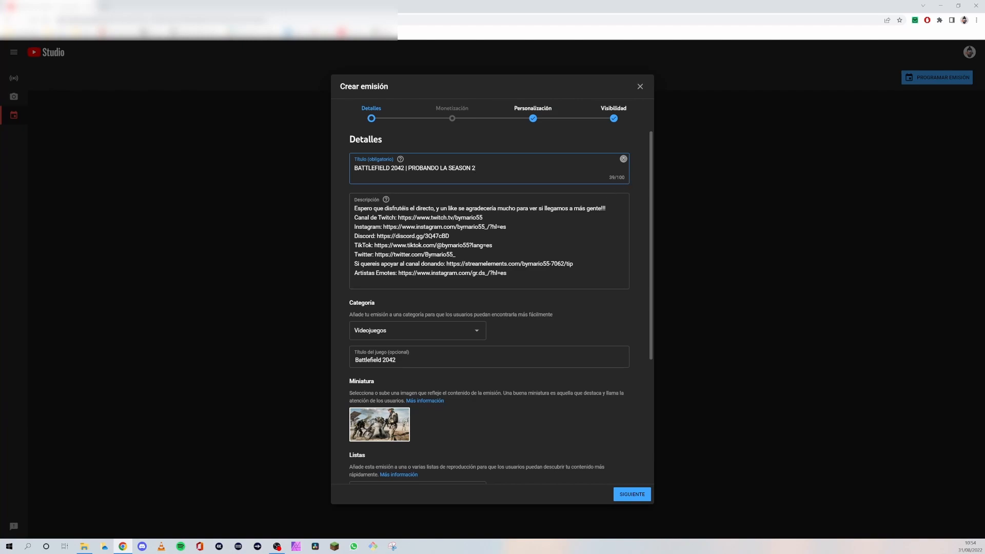
- Replace the broadcast's thumbnail with the image battlefield-2042-season2 from the Escritorio folder
scroll(380, 293, down, 1)
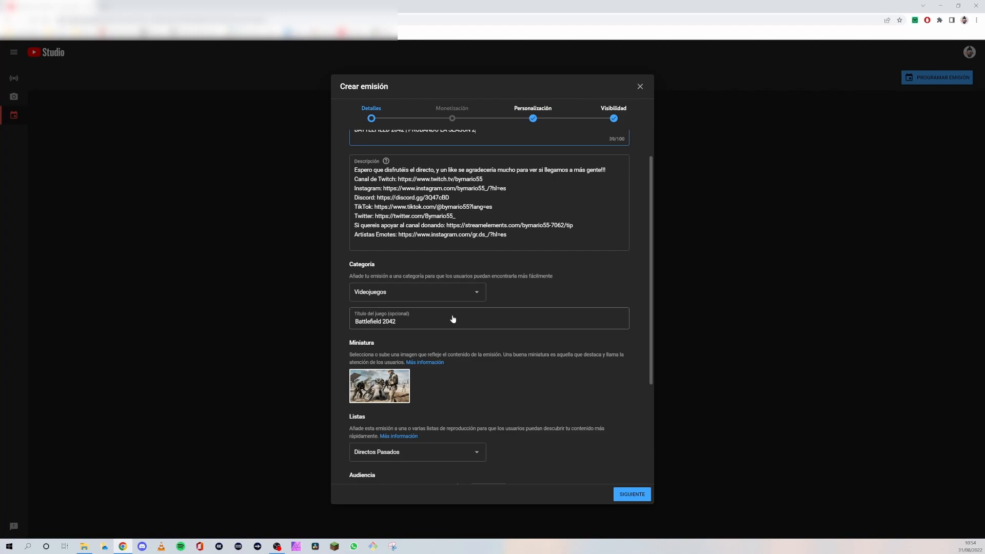
scroll(417, 366, down, 2)
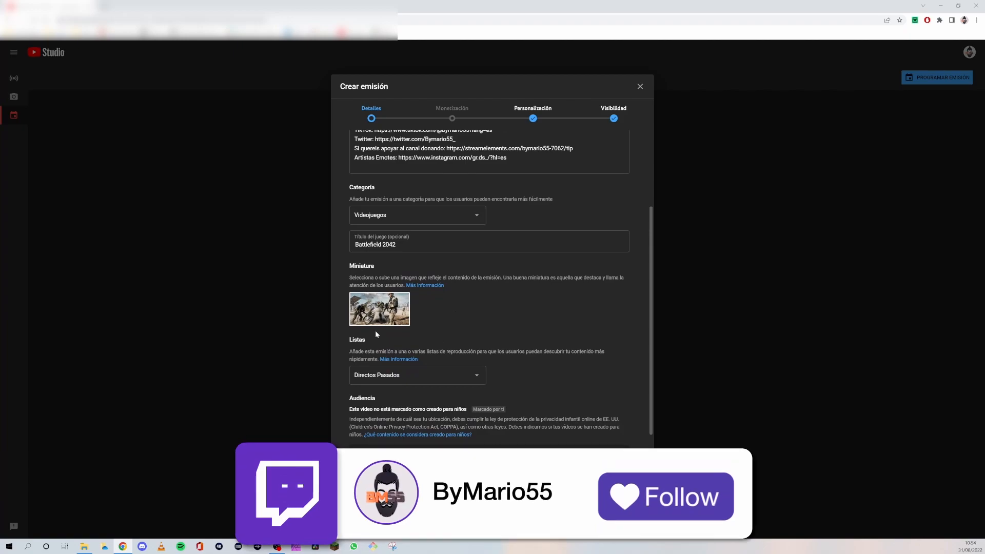
click(404, 299)
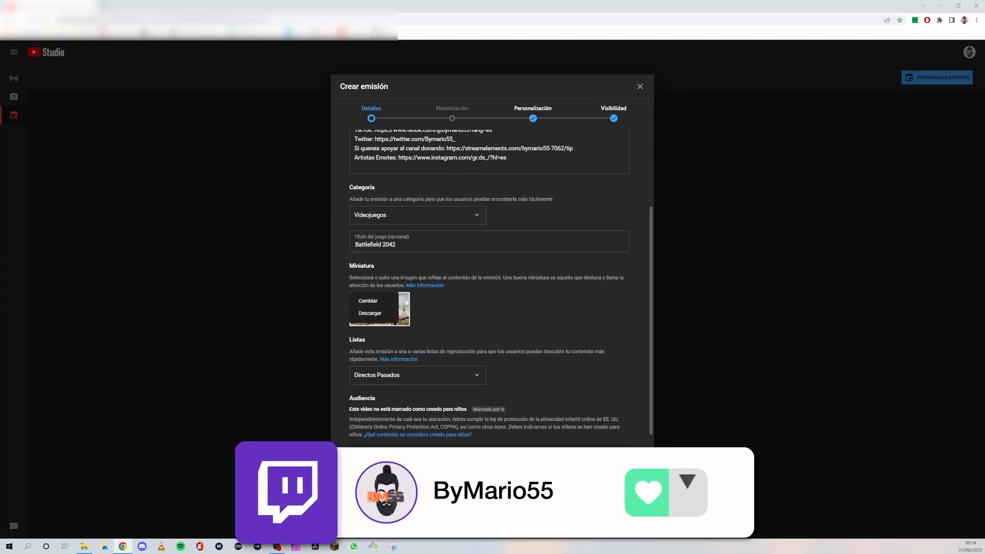
click(368, 301)
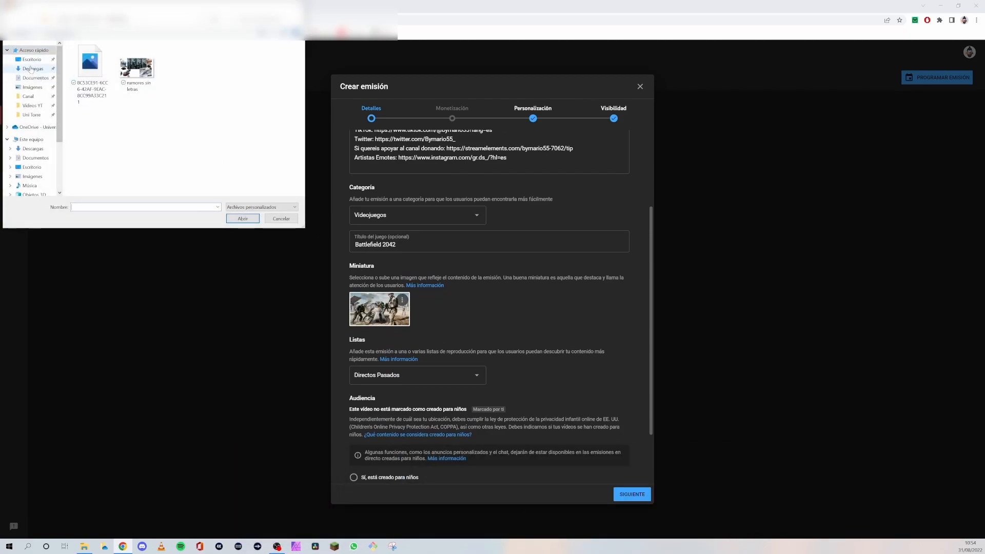
click(32, 60)
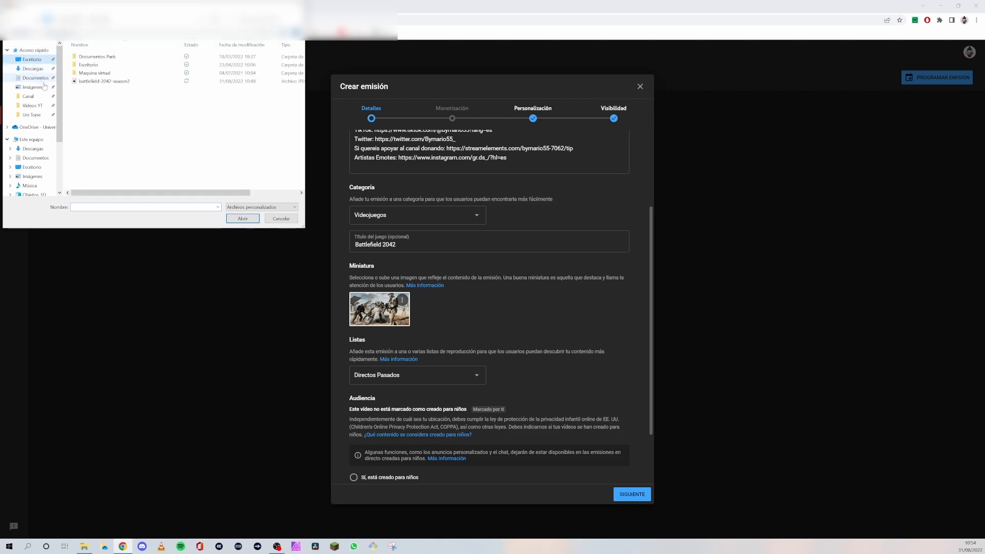
double_click(95, 82)
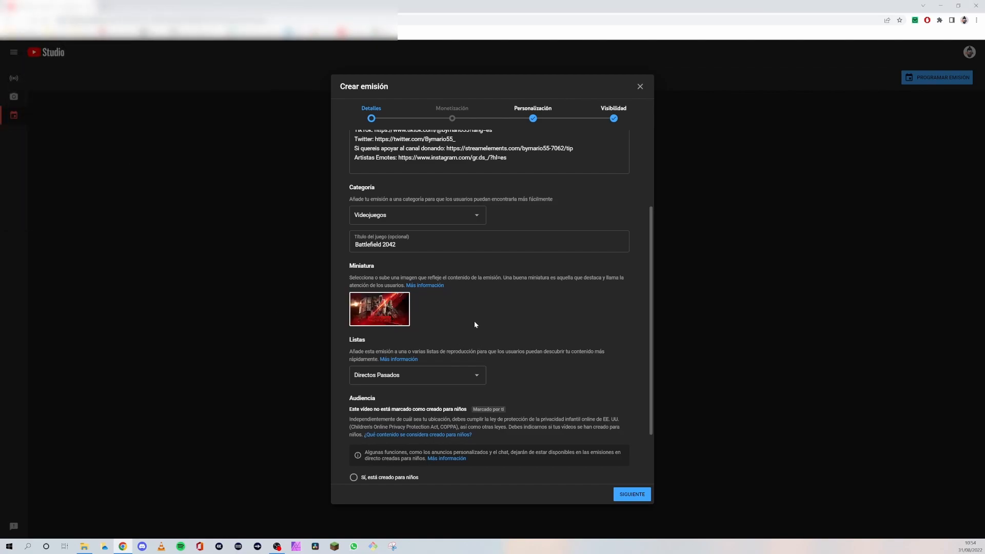
- Examine the remaining broadcast details, including the audience, promotional content, tags, language, licence and comment options
scroll(475, 324, down, 2)
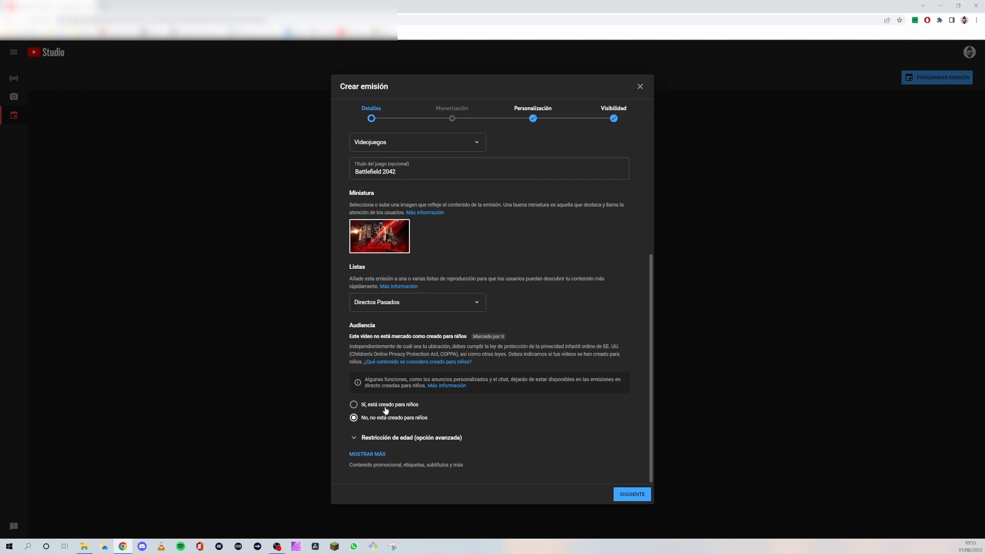
scroll(406, 454, up, 1)
scroll(404, 457, down, 1)
click(378, 454)
scroll(443, 448, down, 3)
scroll(421, 368, down, 2)
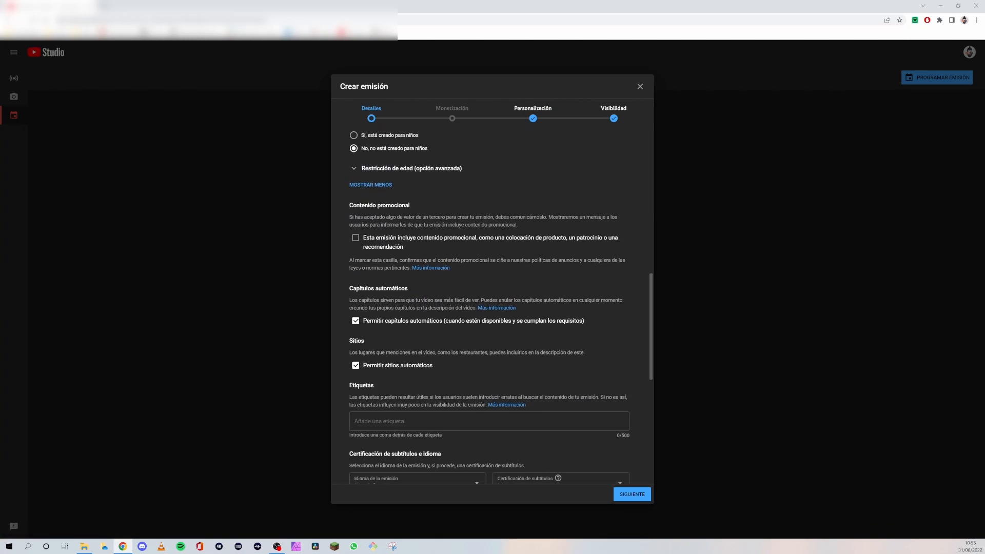
scroll(410, 280, down, 2)
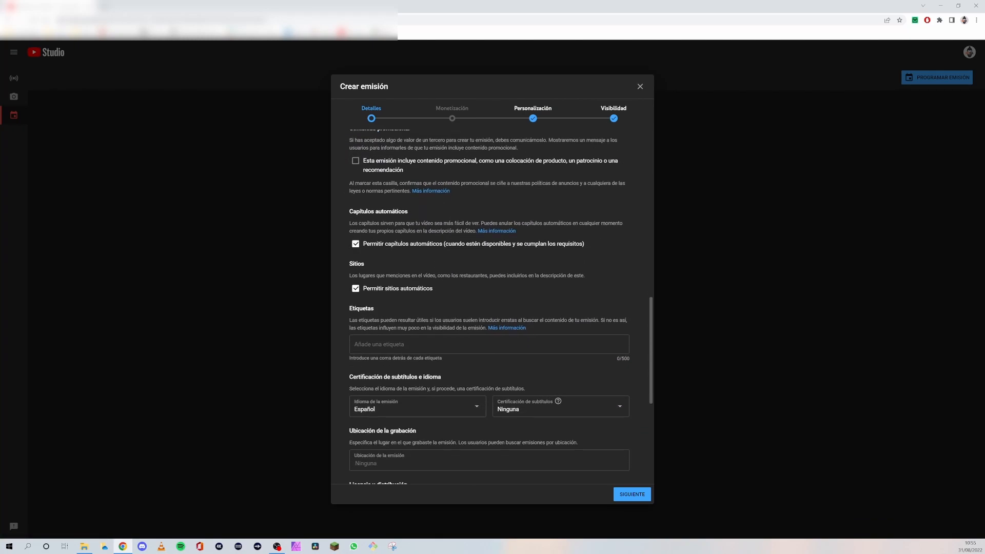
scroll(416, 264, down, 3)
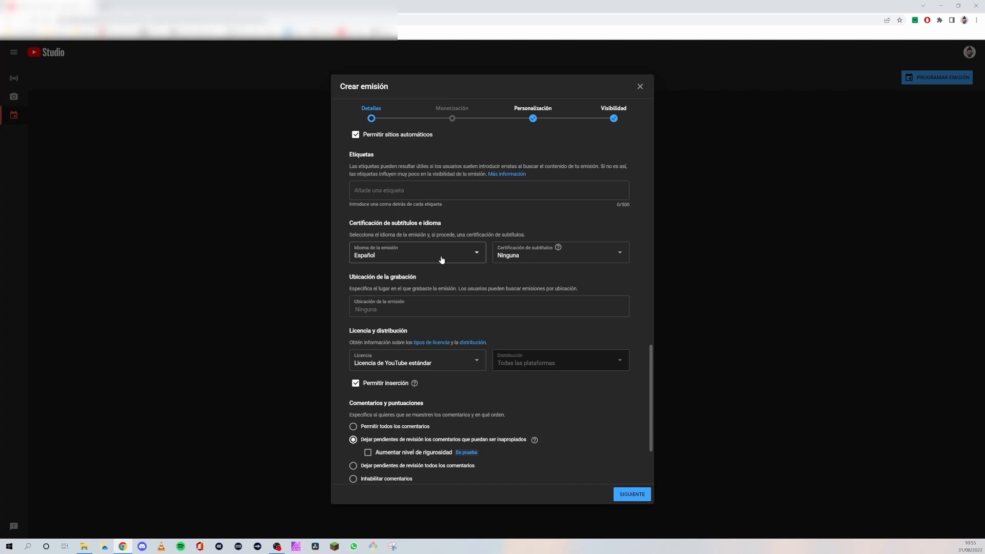
scroll(453, 248, down, 2)
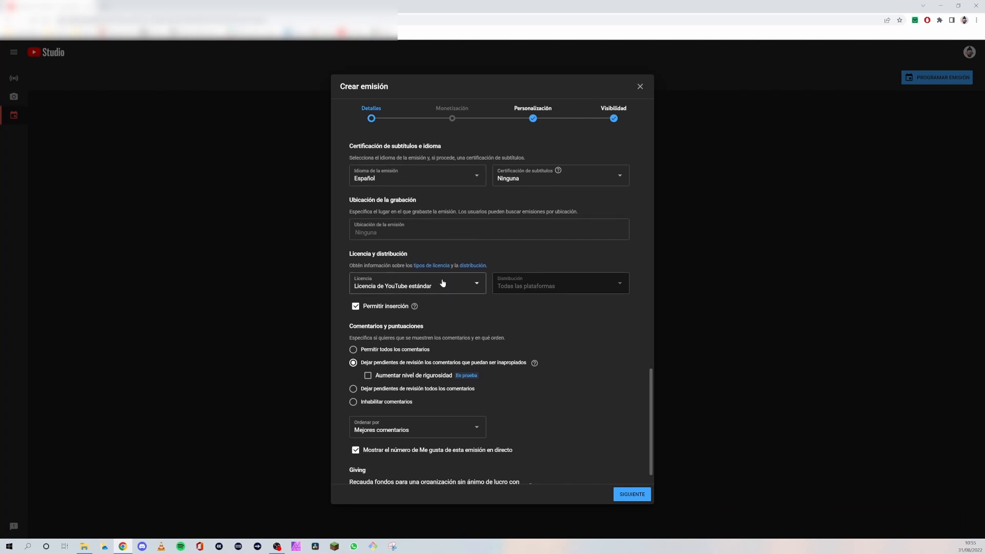
scroll(400, 333, down, 1)
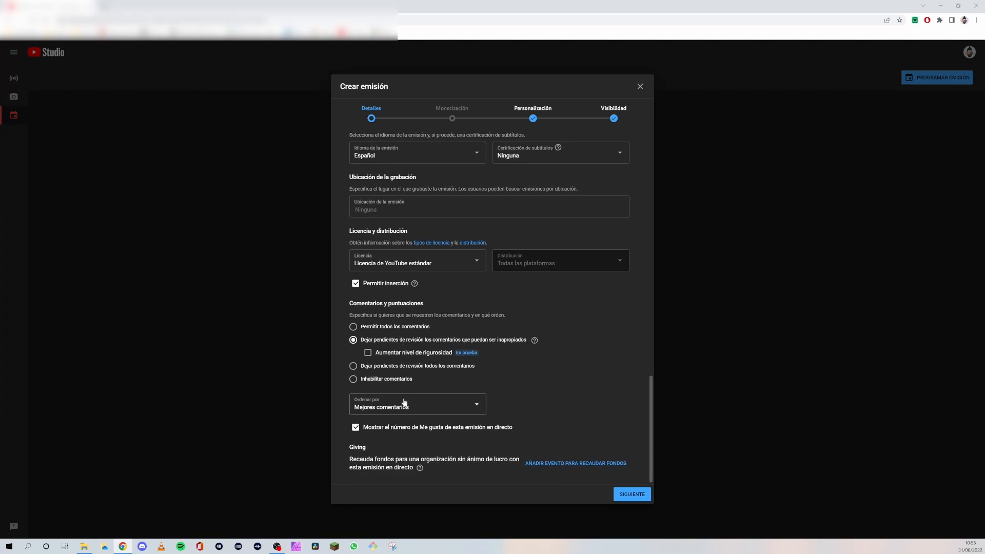
scroll(563, 341, up, 10)
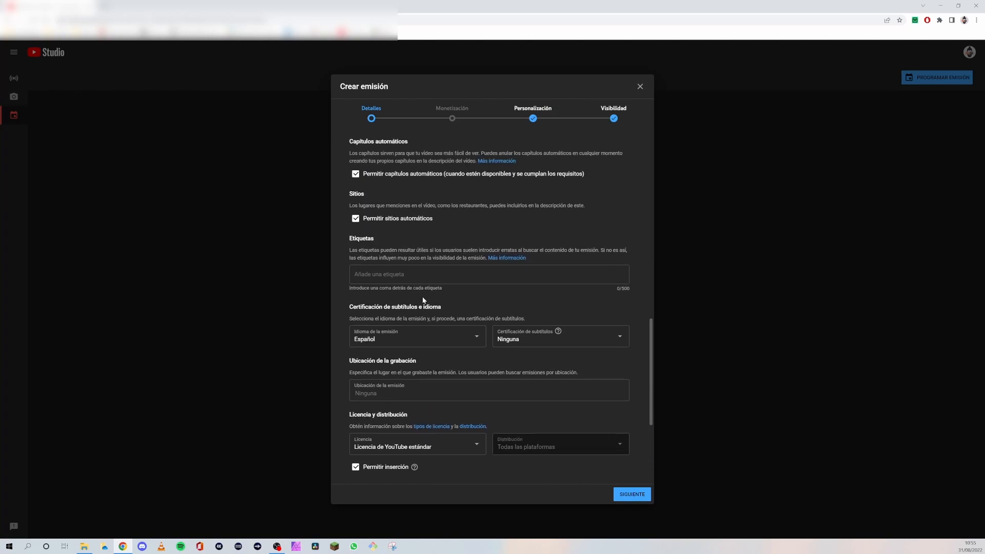
scroll(433, 267, up, 10)
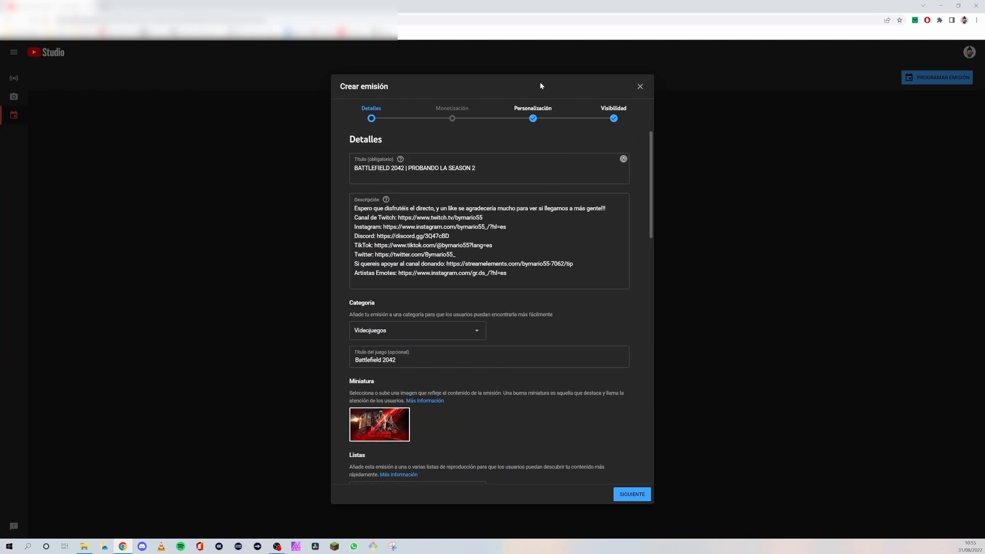
scroll(413, 328, down, 1)
scroll(492, 410, up, 1)
- Continue to the Monetización stage and set the broadcast's monetization to Activada
click(624, 494)
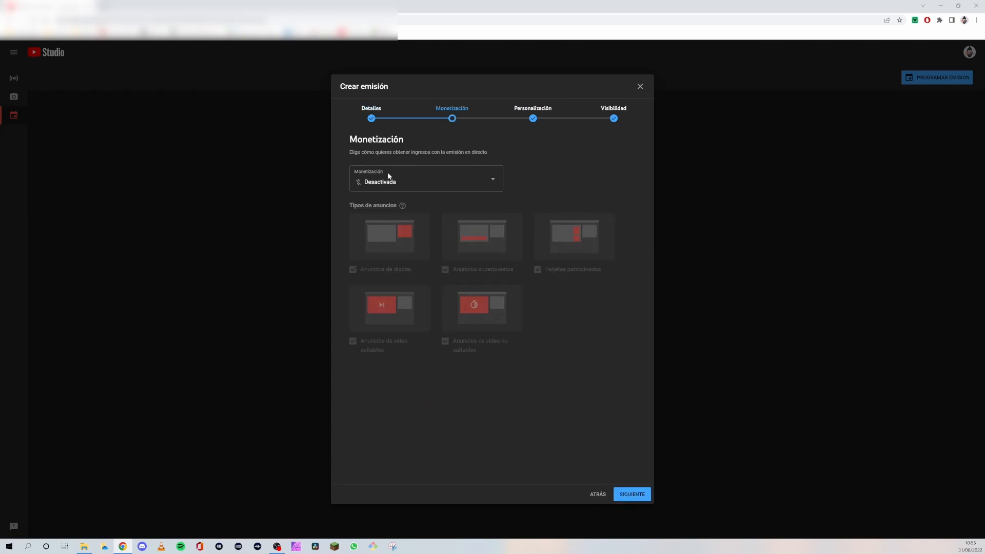
click(489, 181)
click(362, 177)
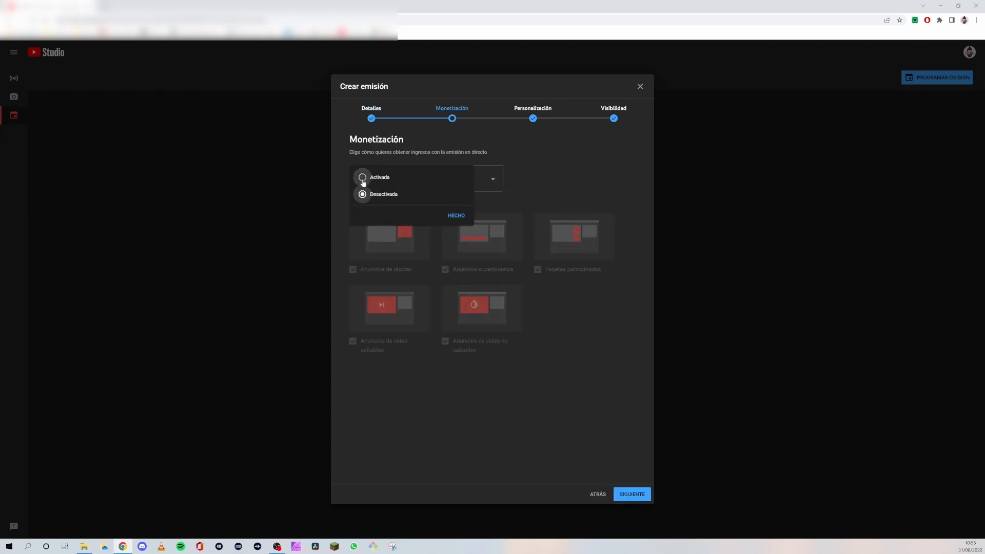
click(447, 214)
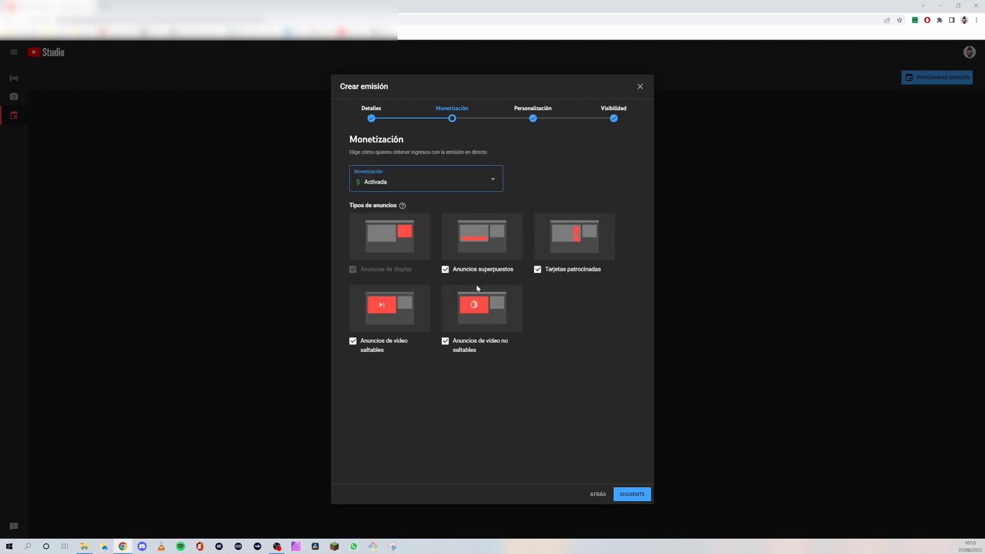
- Exclude skippable and non-skippable video ads from the ad types and continue to the Personalización stage
click(353, 341)
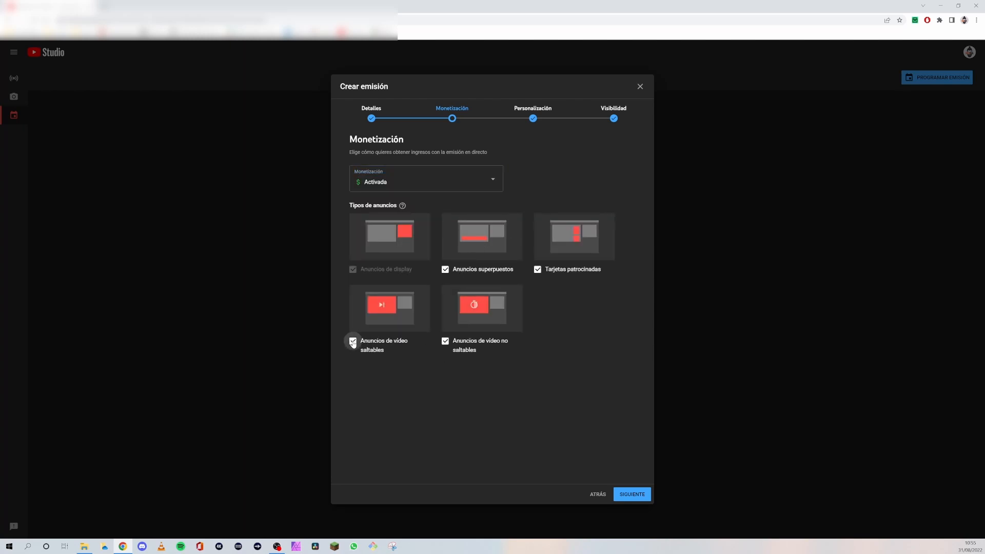
click(445, 342)
click(624, 494)
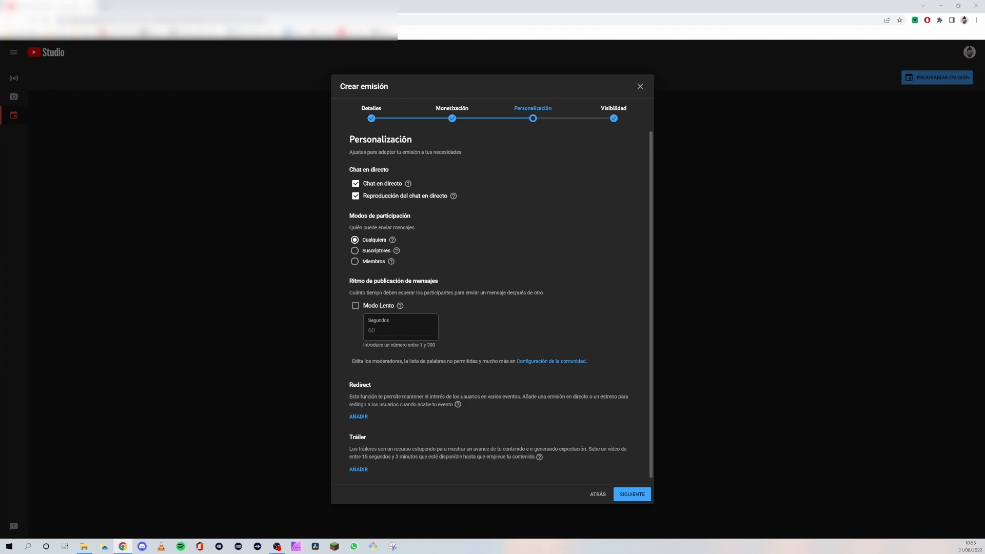
scroll(375, 187, down, 1)
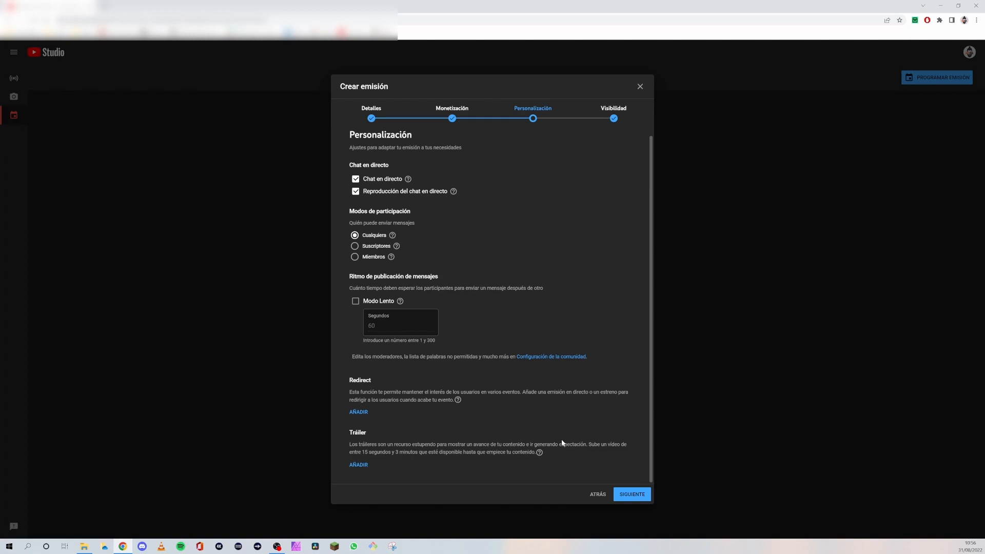
- Continue to the Visibilidad stage, make the broadcast Público with a 19:00 start time, and finish creating it
click(630, 491)
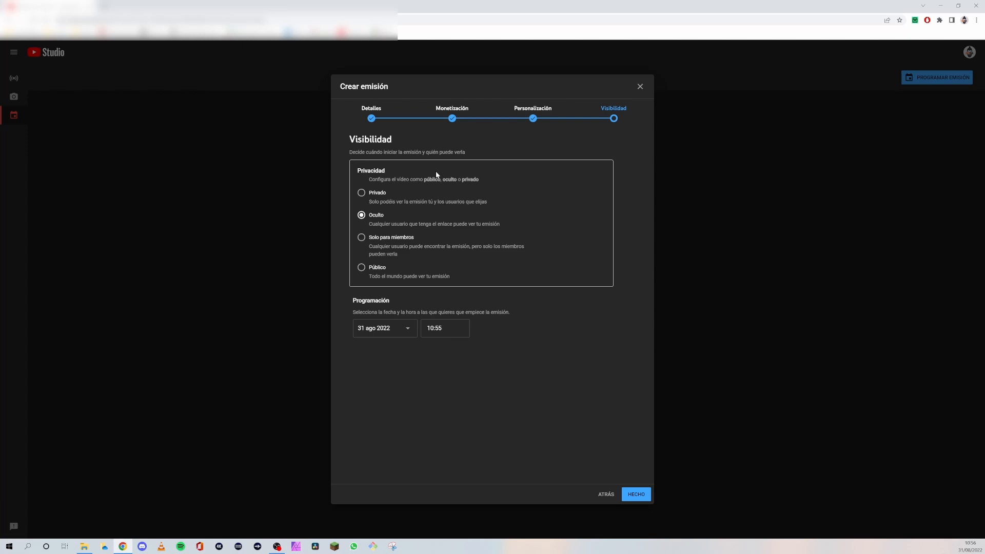
click(361, 267)
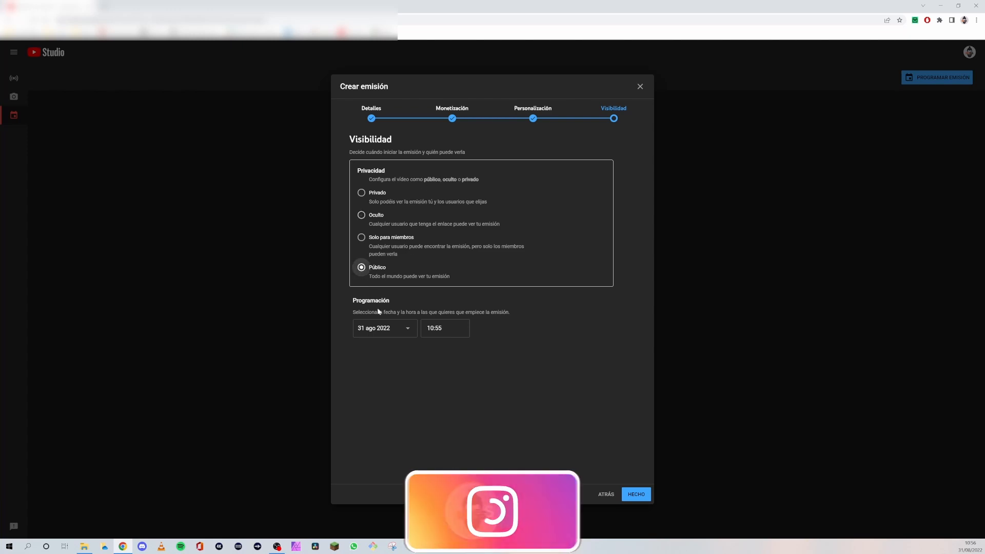
click(444, 328)
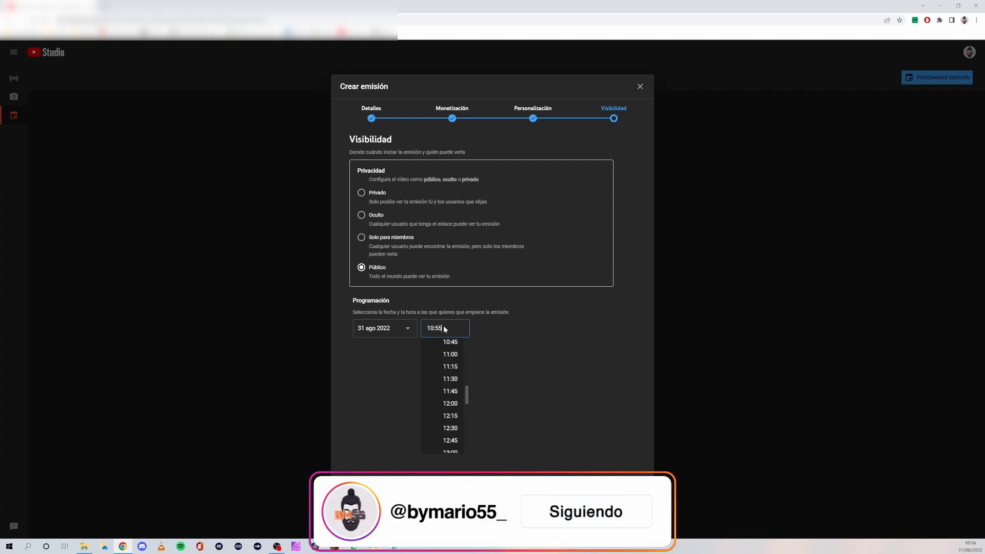
scroll(454, 397, down, 6)
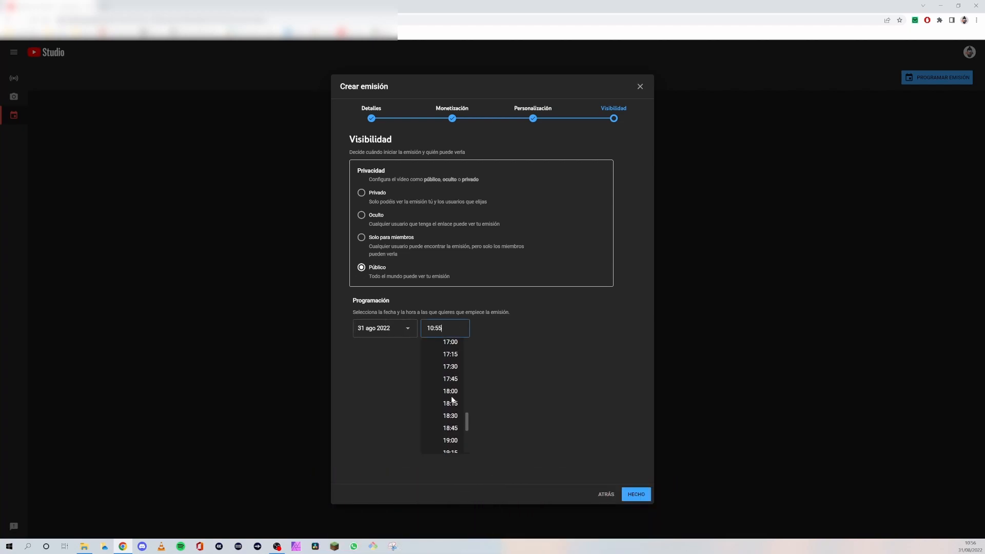
click(451, 440)
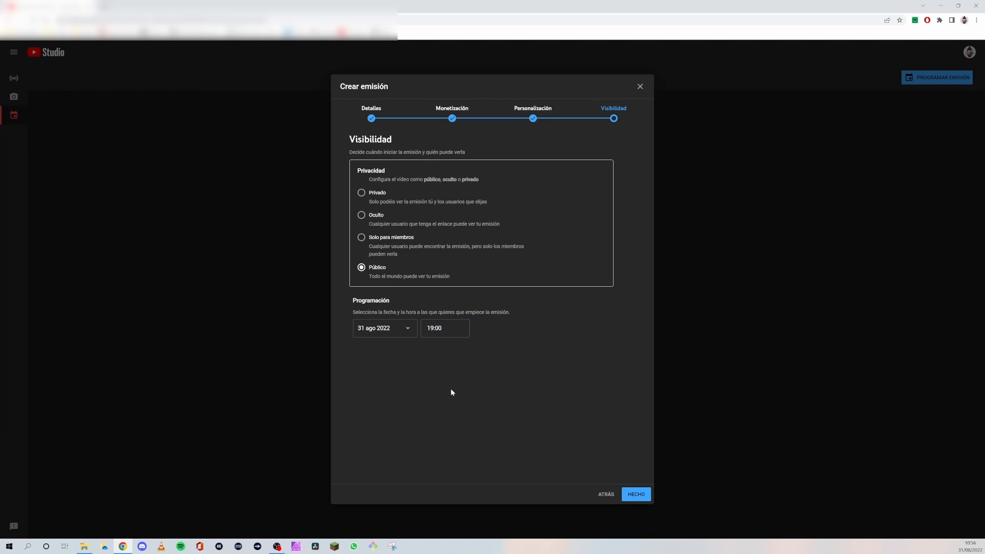
click(637, 496)
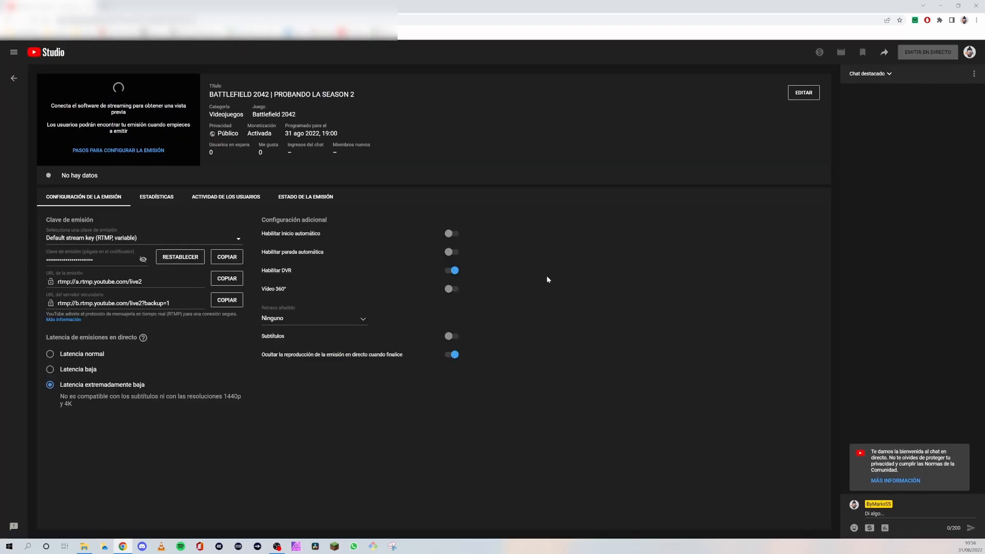
- Reopen the scheduled Battlefield 2042 broadcast from the broadcast list and review its Detalles, Personalización and Monetización settings without saving
click(14, 78)
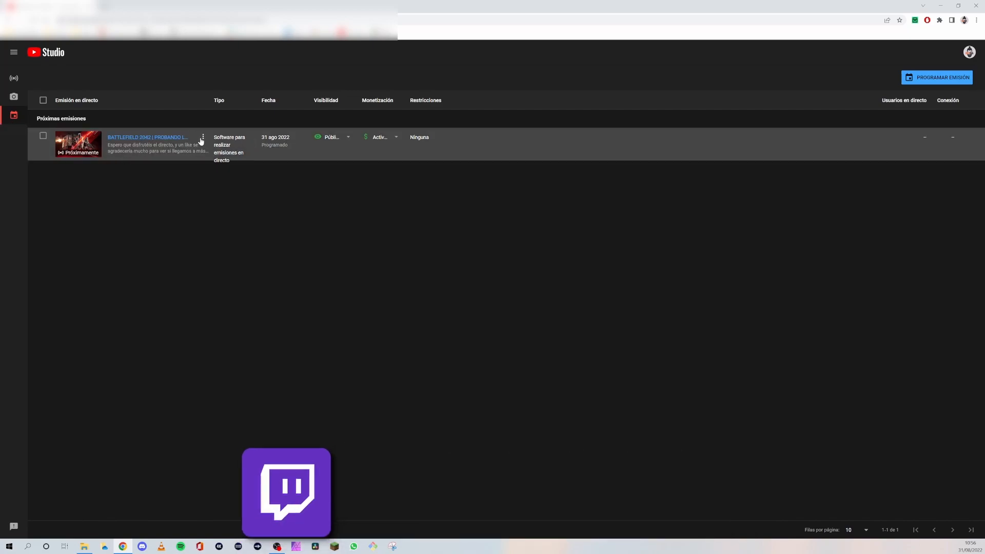
click(161, 139)
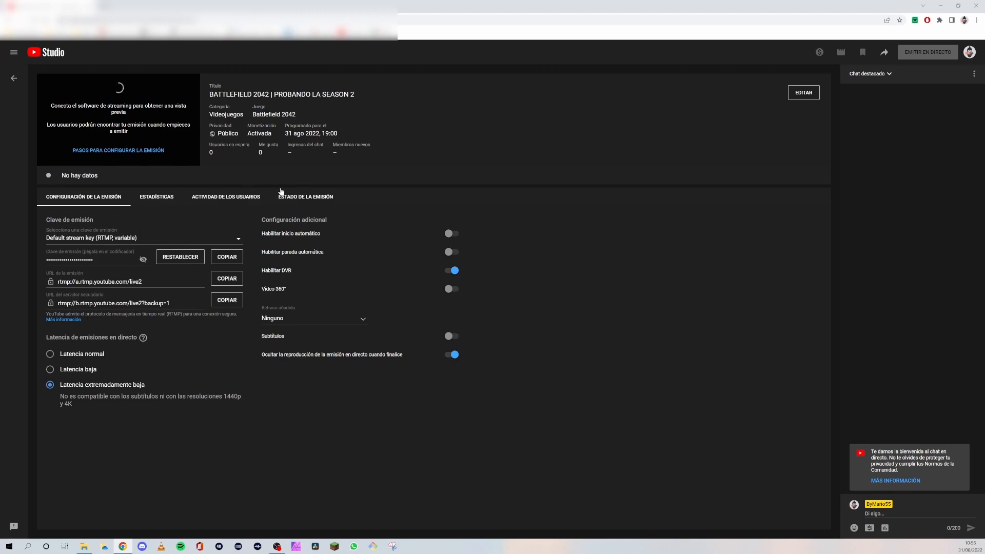
click(803, 93)
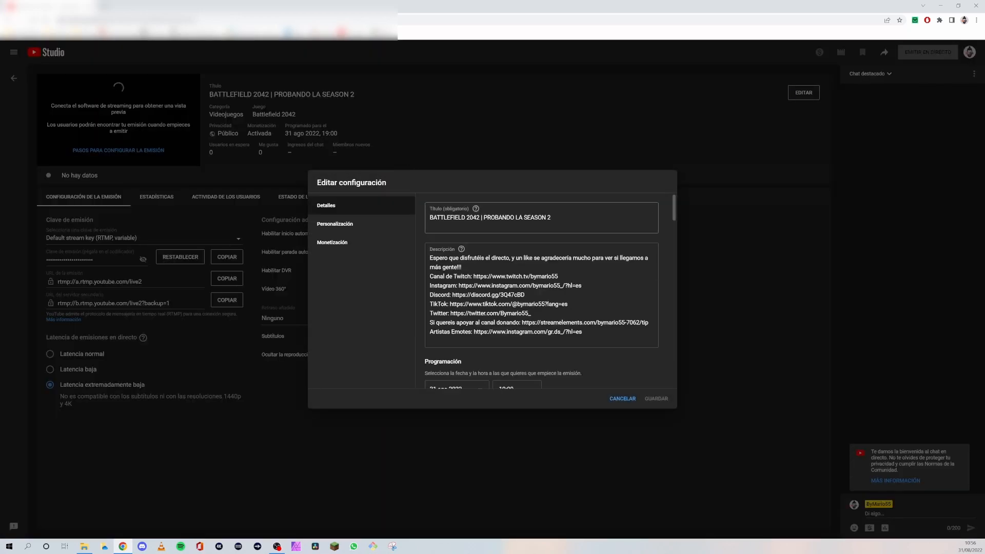
scroll(597, 362, down, 3)
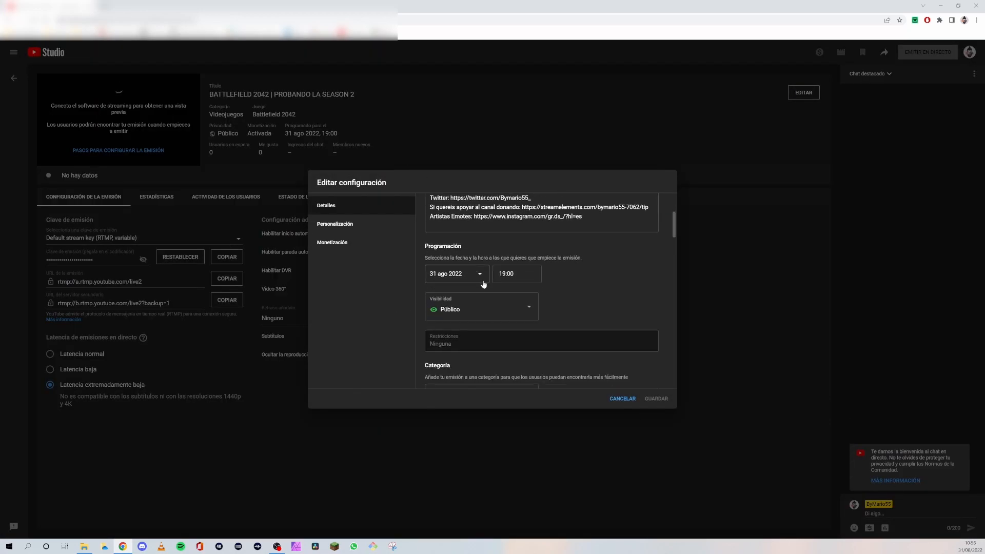
scroll(476, 277, down, 3)
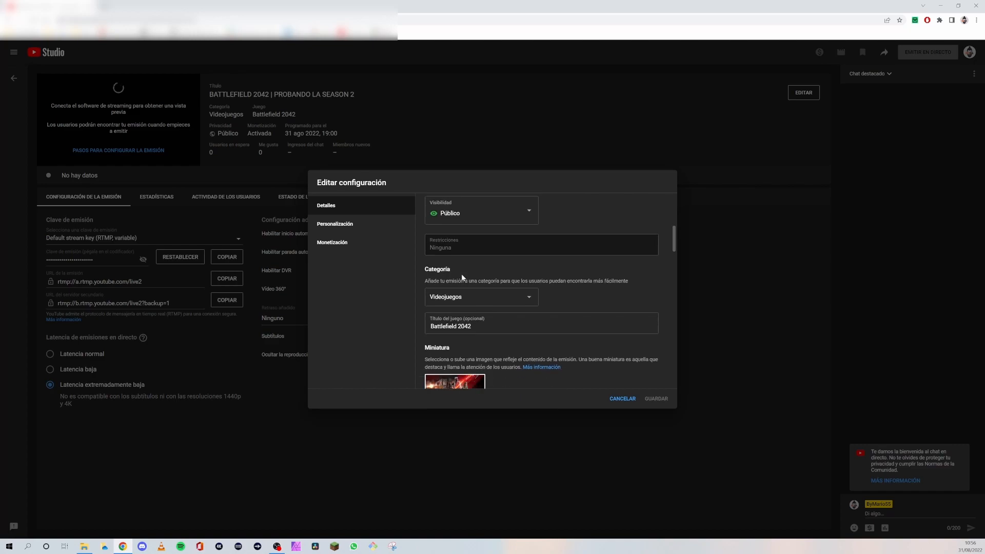
click(357, 225)
click(342, 242)
click(625, 400)
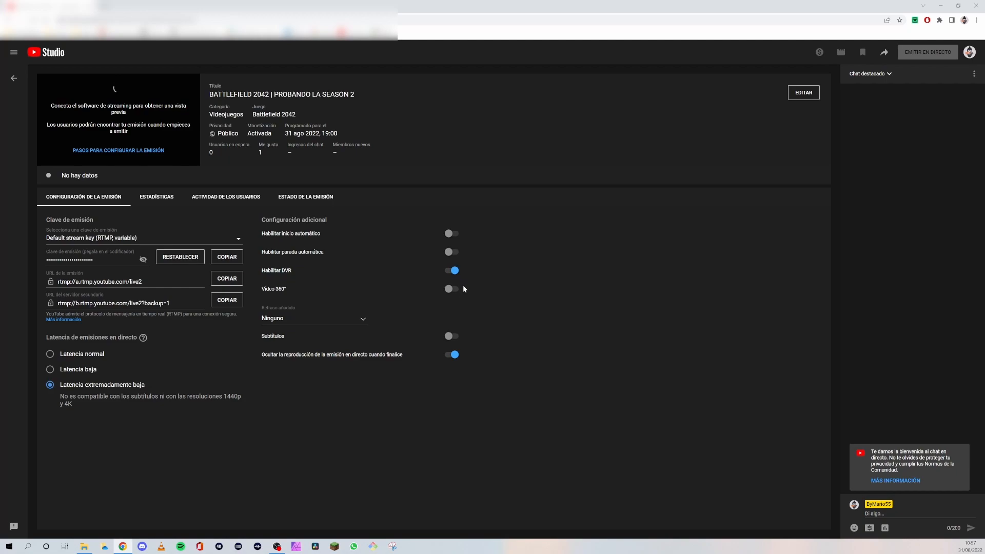
- Switch to OBS, examine the Emisión settings for connecting an account or using a stream key, and return to YouTube Studio
click(277, 546)
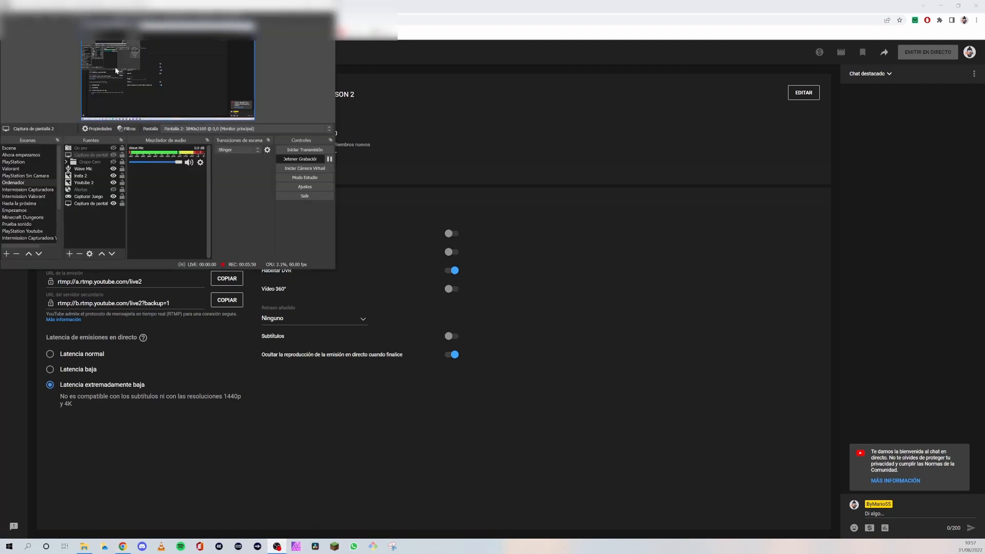
click(329, 188)
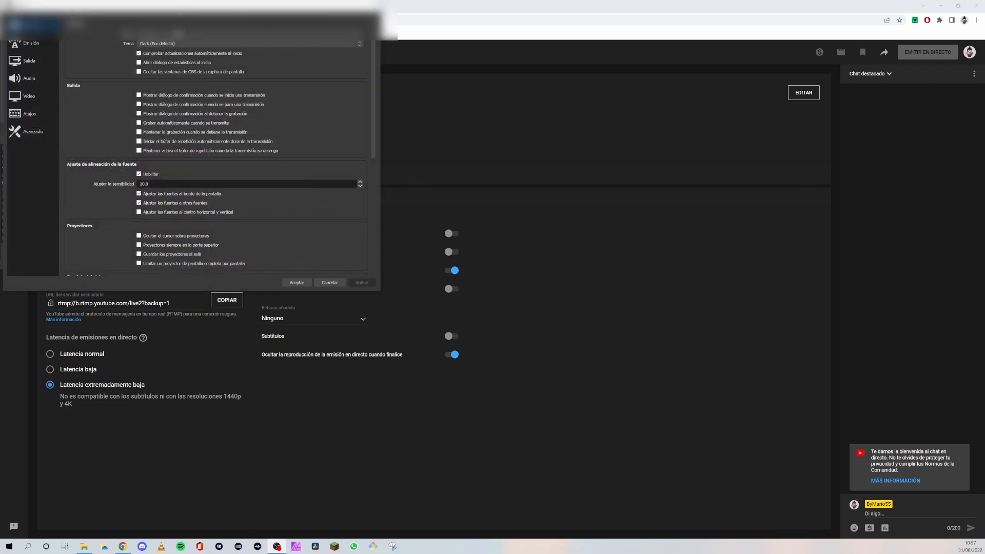
click(31, 45)
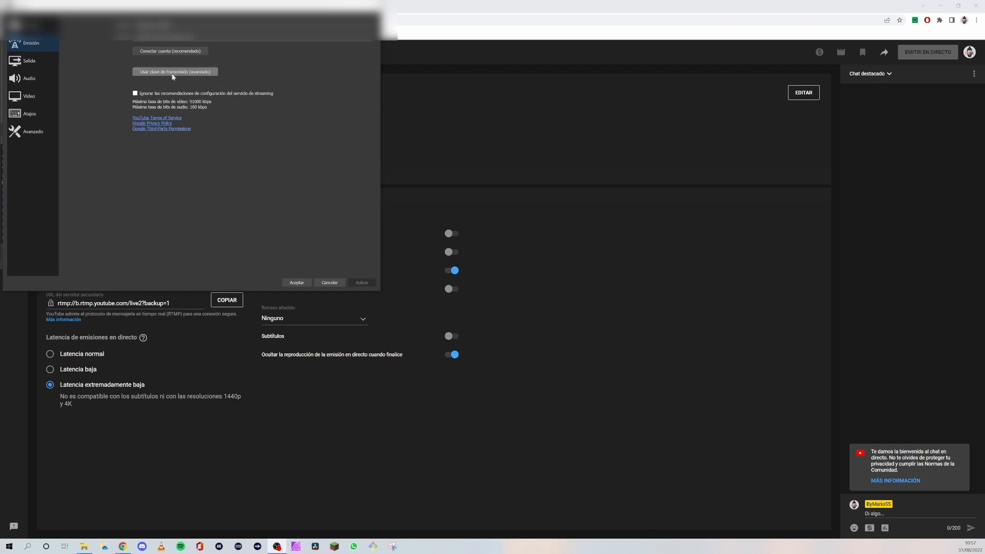
click(373, 5)
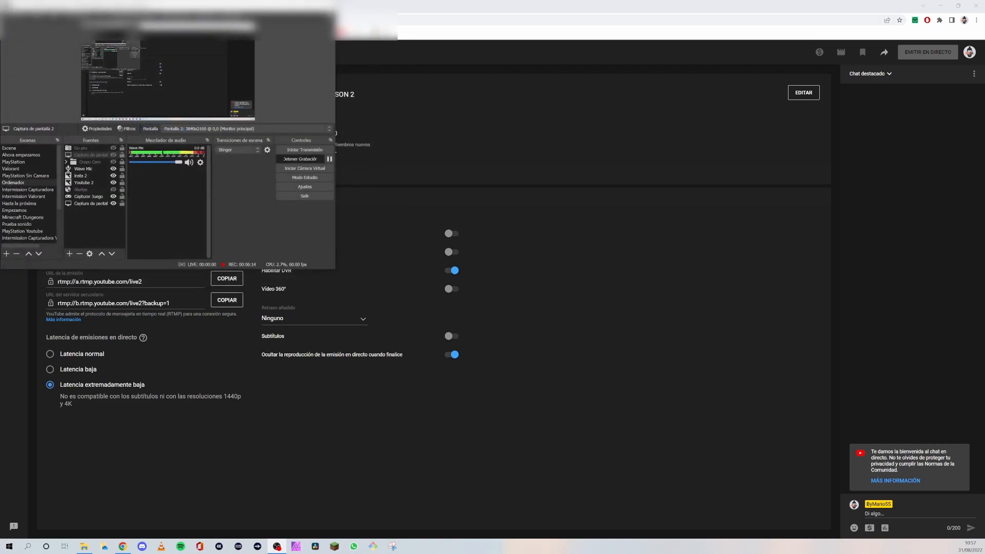
click(281, 6)
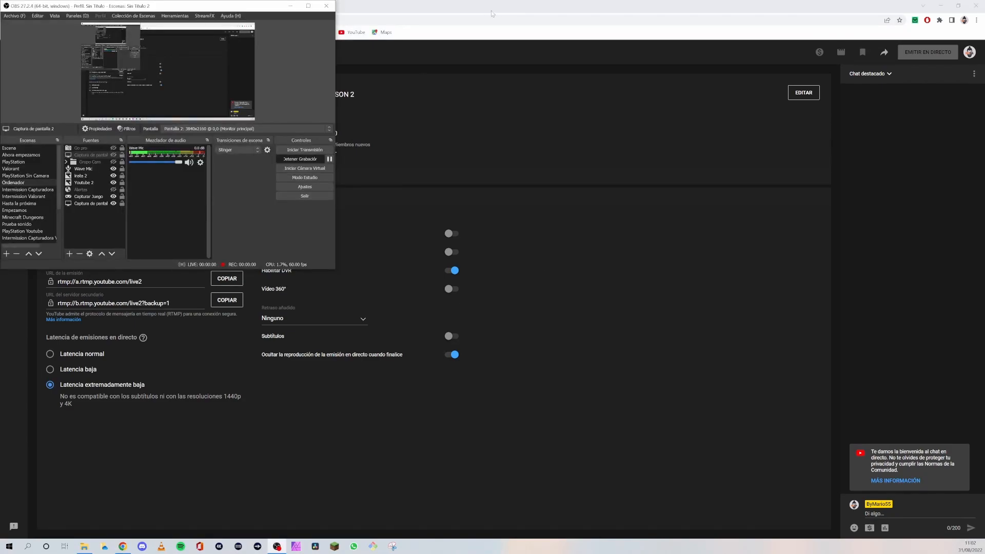
click(495, 8)
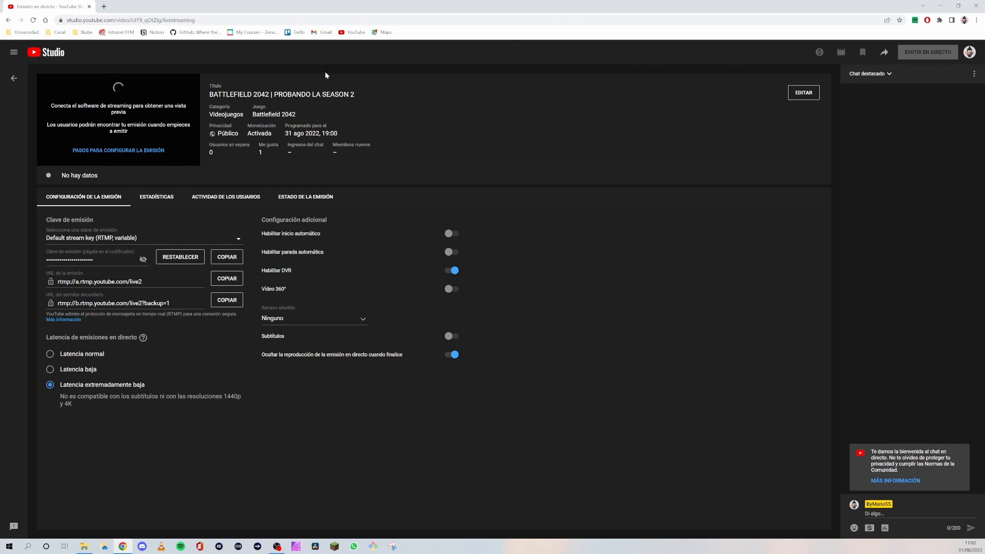
- Open the broadcast's live chat in a separate window, reposition that window and close it
click(973, 74)
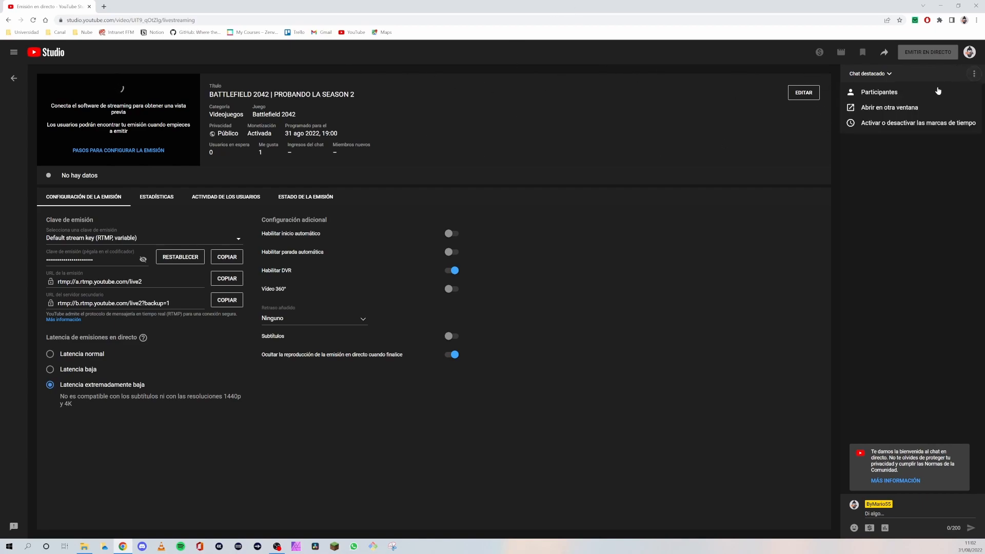
click(892, 107)
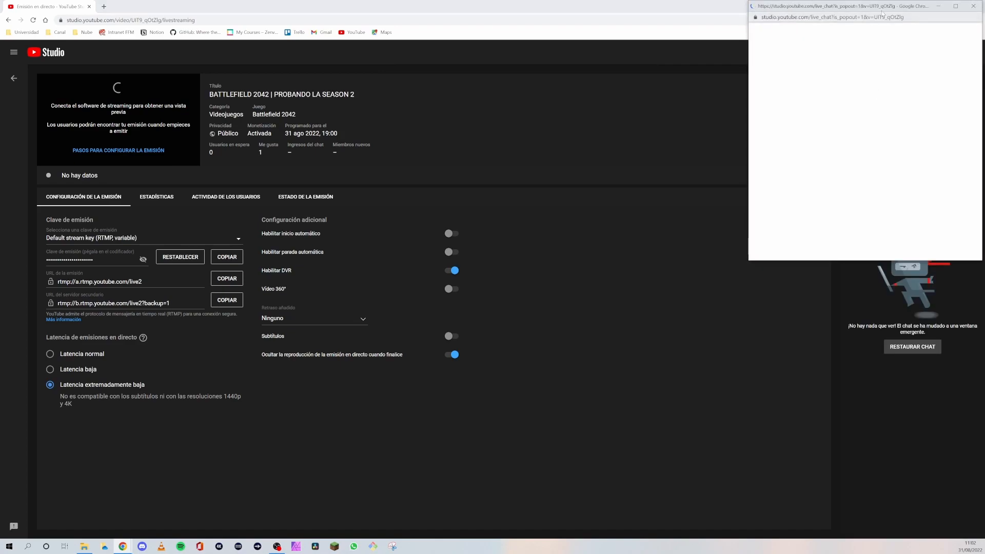
drag(885, 12, 830, 146)
click(926, 140)
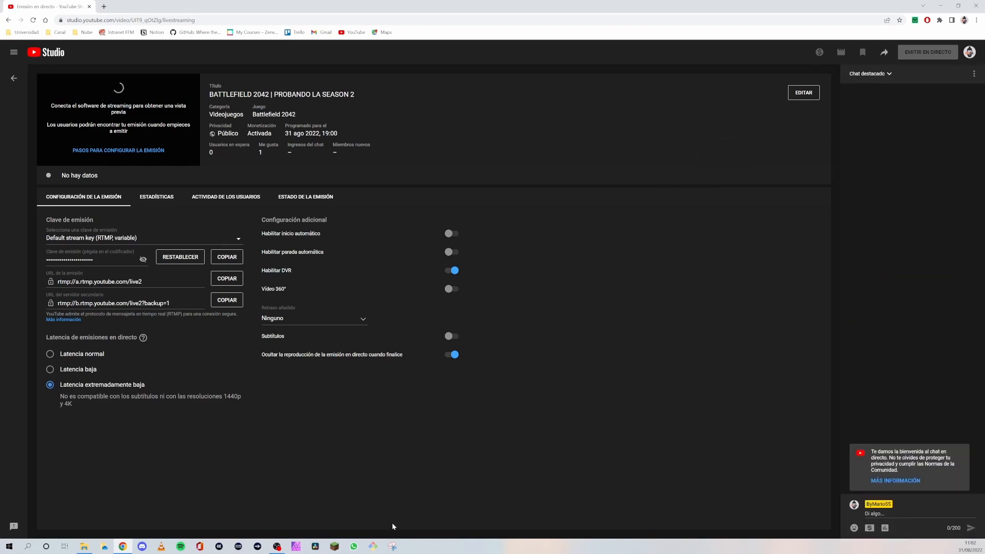
- Switch to the OBS window showing the scenes, sources and streaming controls
click(281, 548)
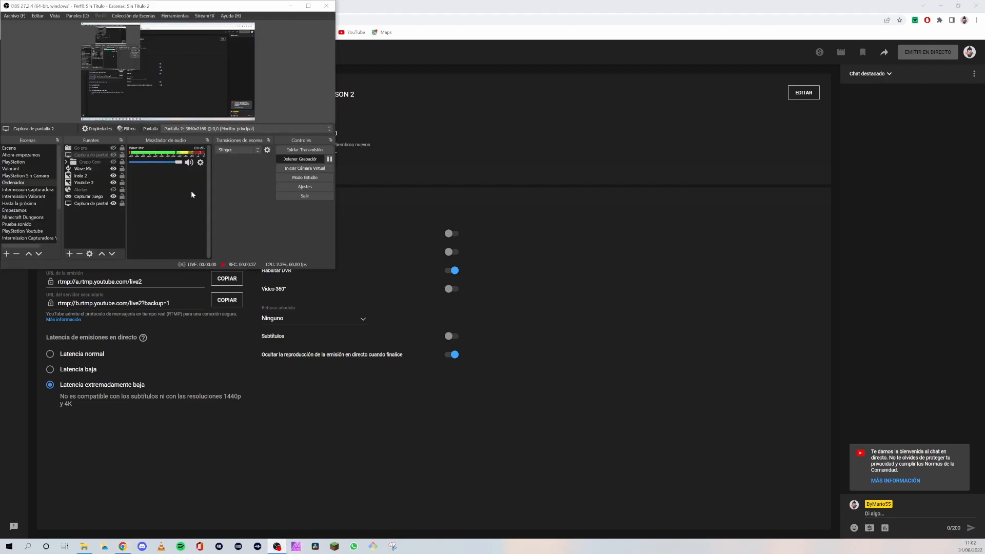